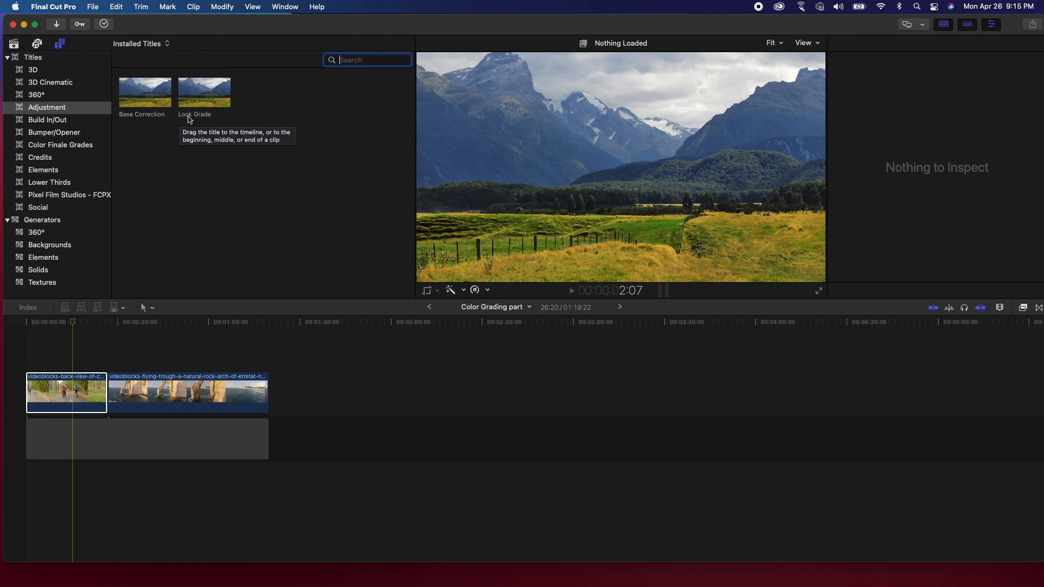
# Add the Base Correction title above the first clip, extend it to the clip's full length, and select it.
pyautogui.moveTo(148, 105); pyautogui.dragTo(33, 356)
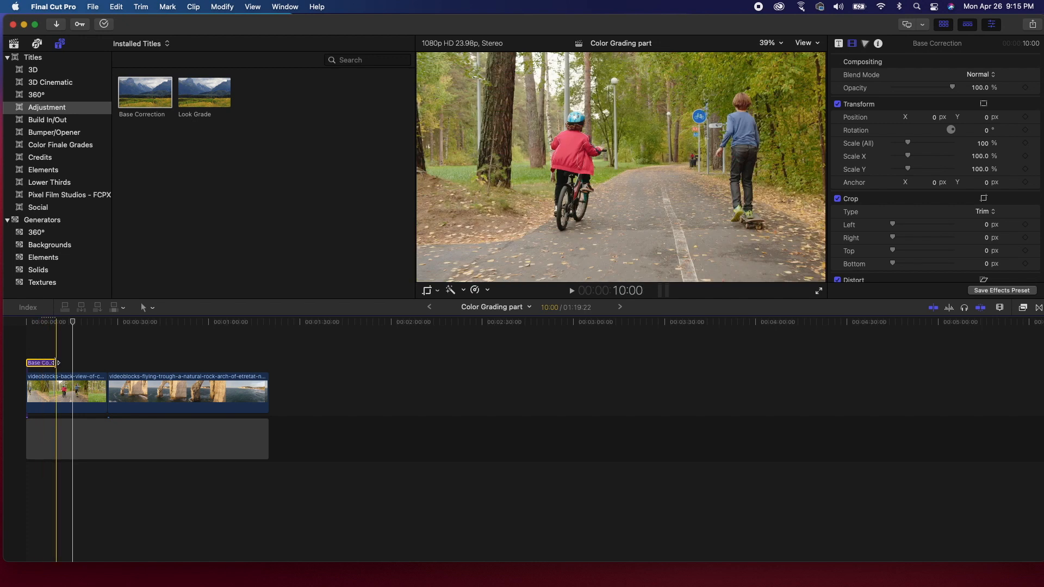
pyautogui.moveTo(56, 362); pyautogui.dragTo(107, 357)
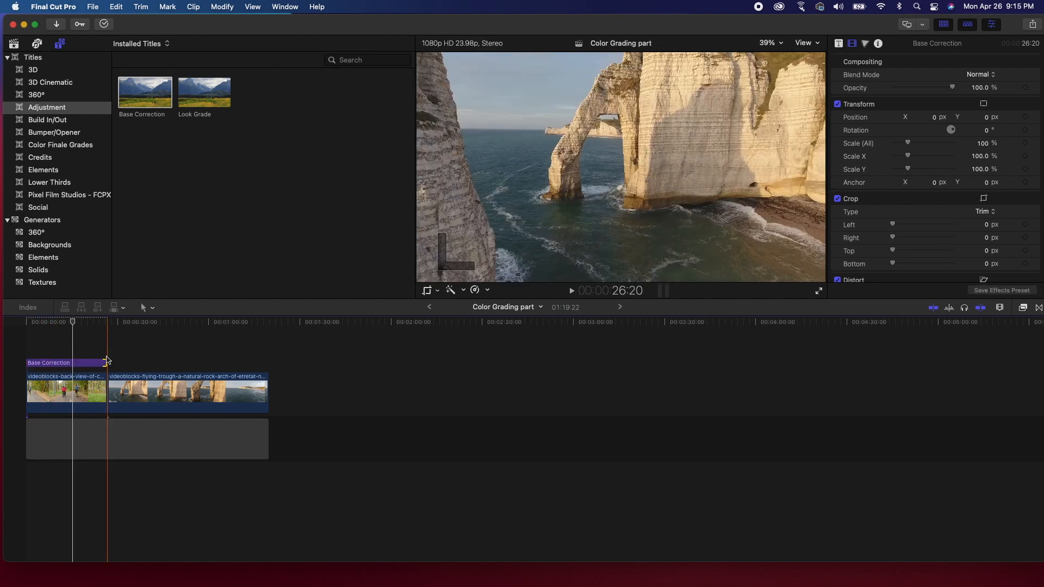
pyautogui.click(57, 321)
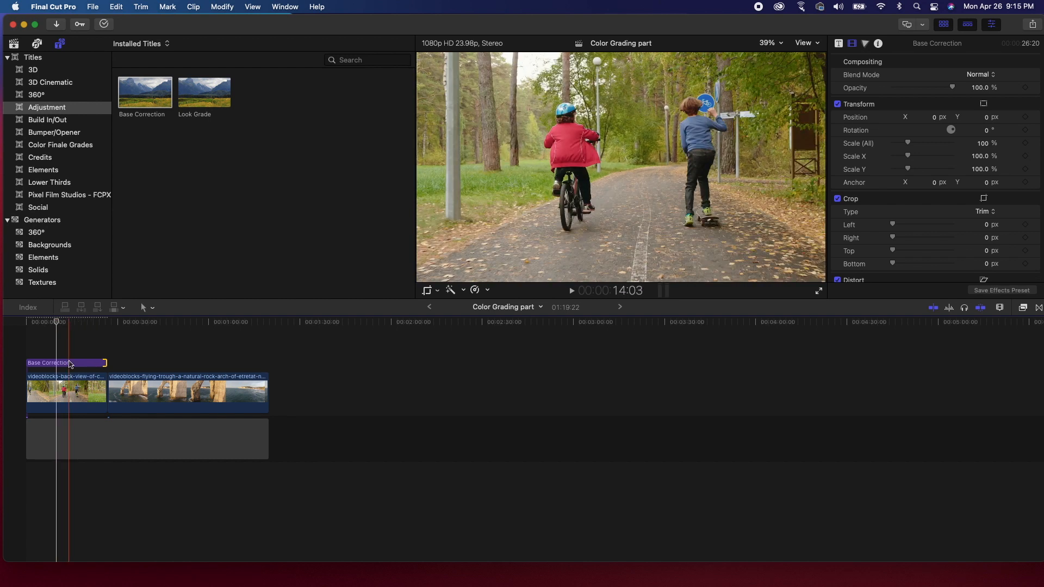
pyautogui.click(70, 364)
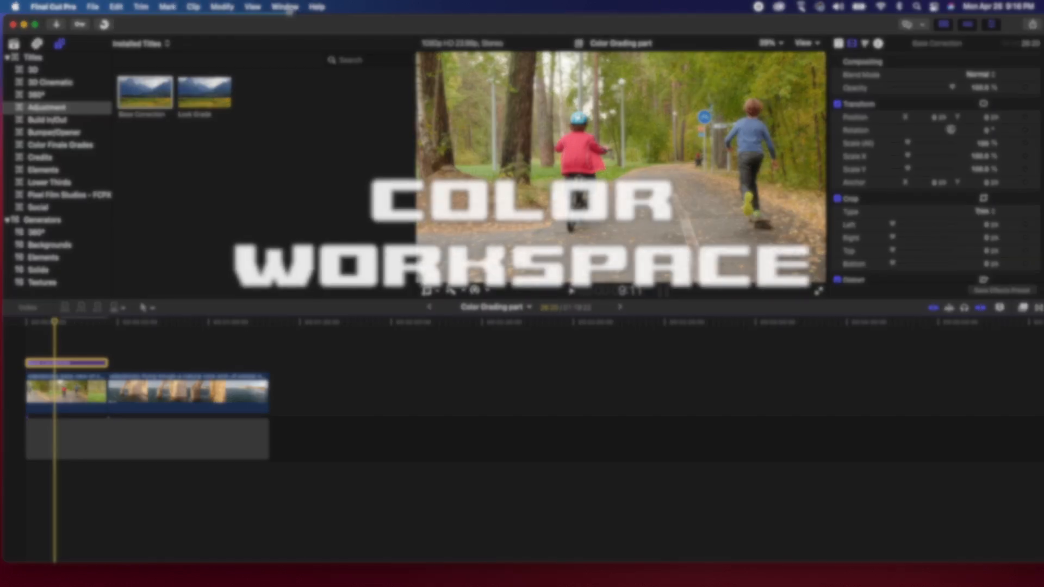
# Switch the window layout to the Color & Effects workspace.
pyautogui.click(289, 8)
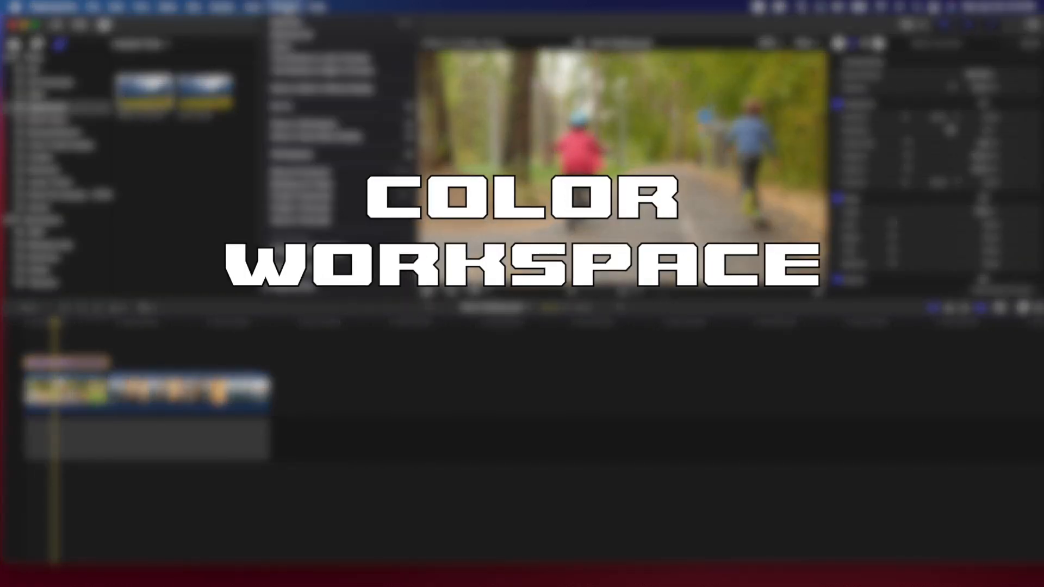
pyautogui.moveTo(308, 156)
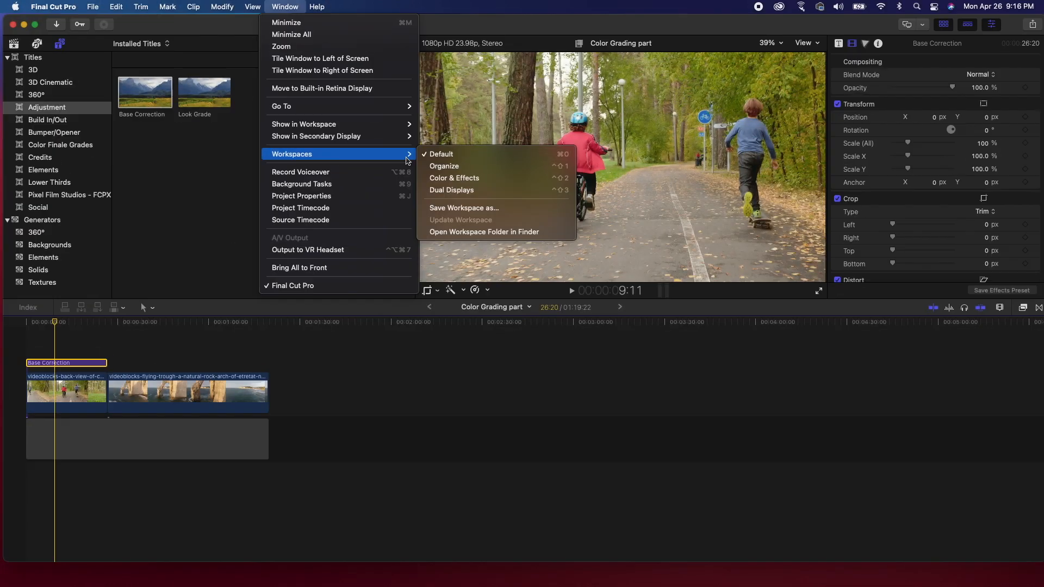
pyautogui.click(443, 178)
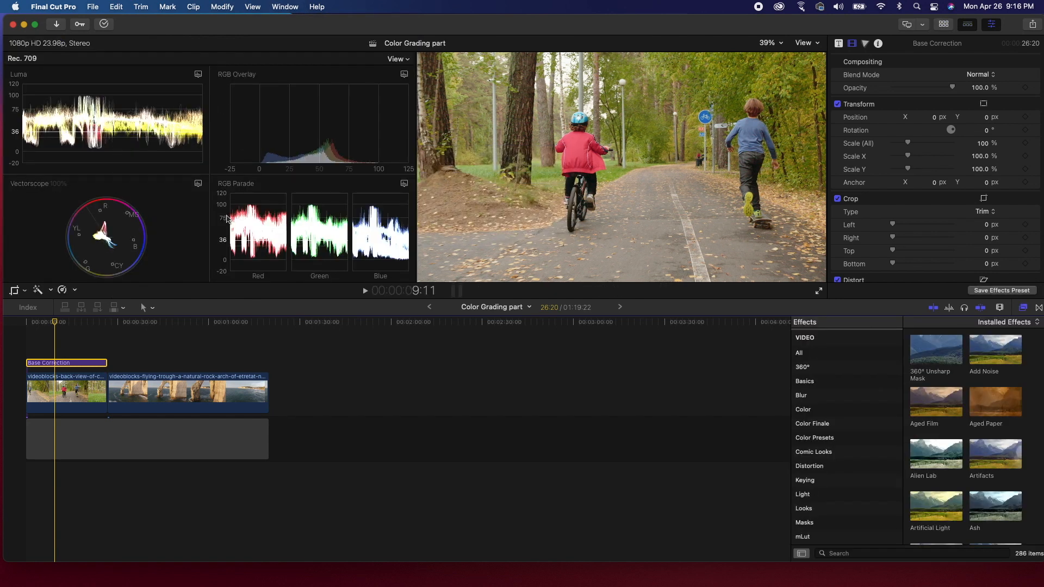
# Reduce the video scopes to a single waveform display and set its channel to Luma.
pyautogui.click(405, 61)
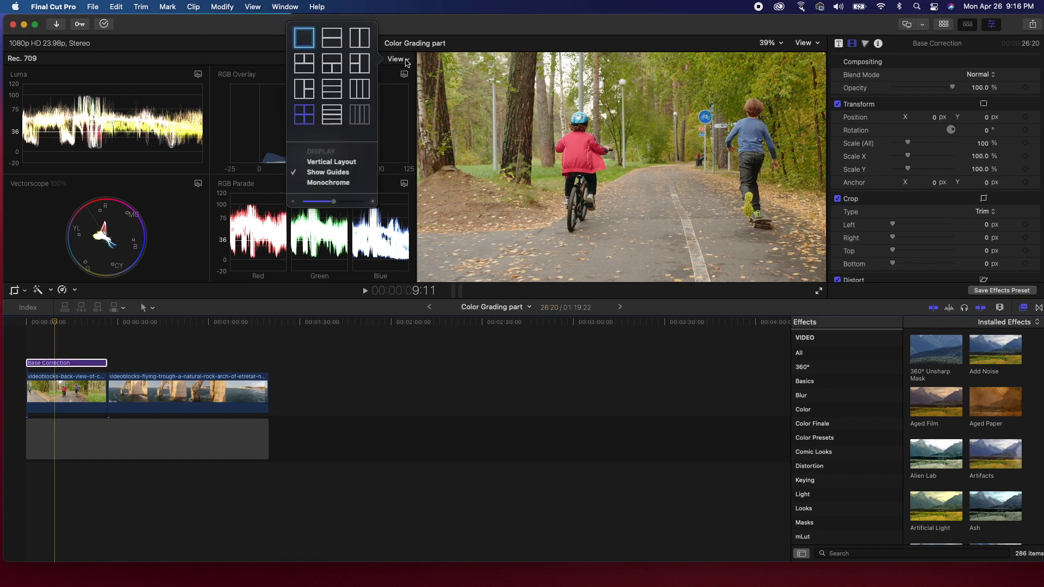
pyautogui.click(307, 47)
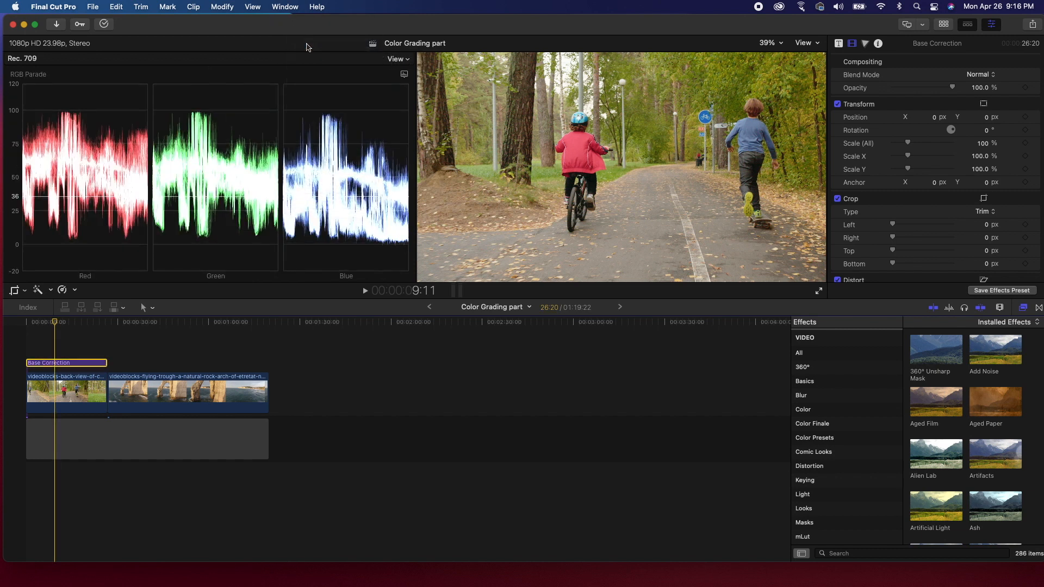
pyautogui.click(404, 74)
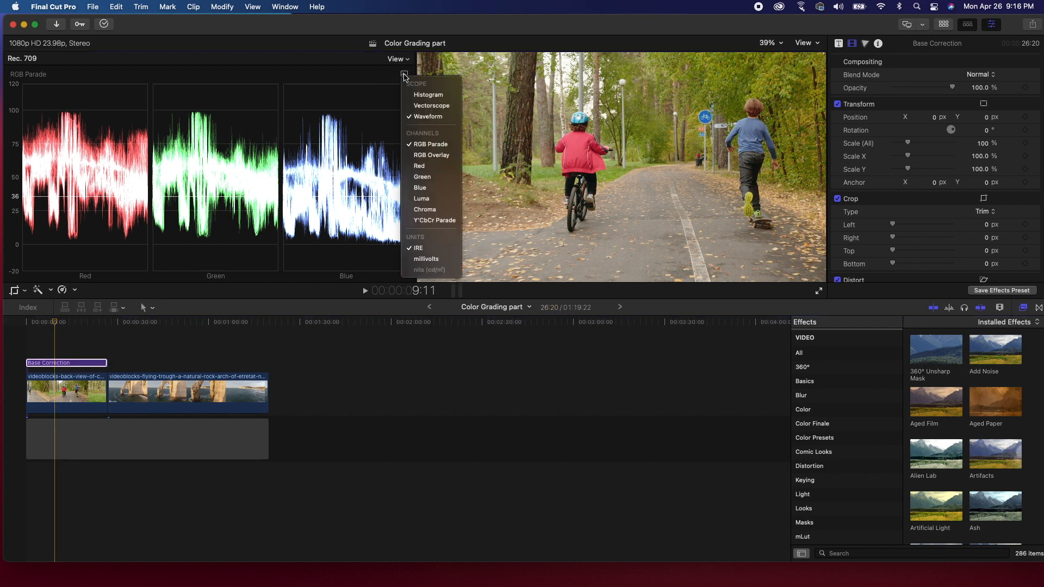
pyautogui.click(445, 198)
# Adjust the Base Correction title's color board exposure, setting Shadows to -18% and Highlights to 13%.
pyautogui.click(57, 325)
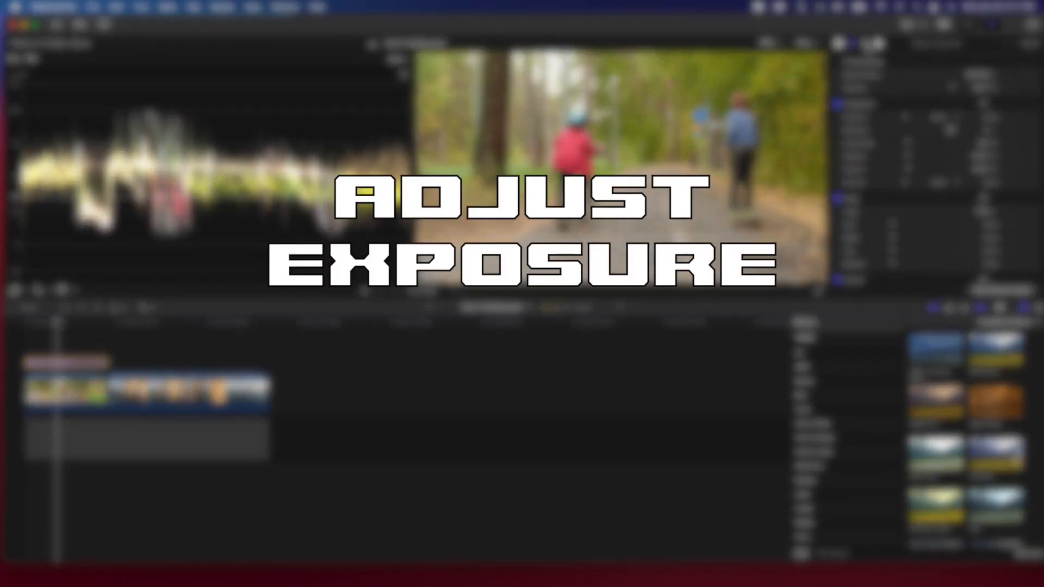
pyautogui.click(867, 46)
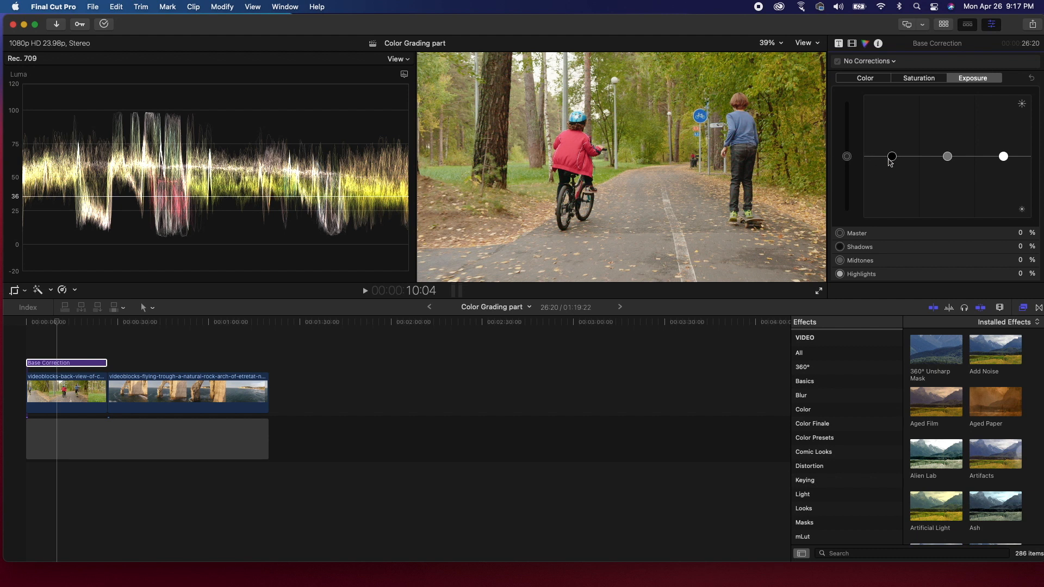
pyautogui.moveTo(893, 161); pyautogui.dragTo(891, 168)
pyautogui.moveTo(1005, 157); pyautogui.dragTo(1005, 156)
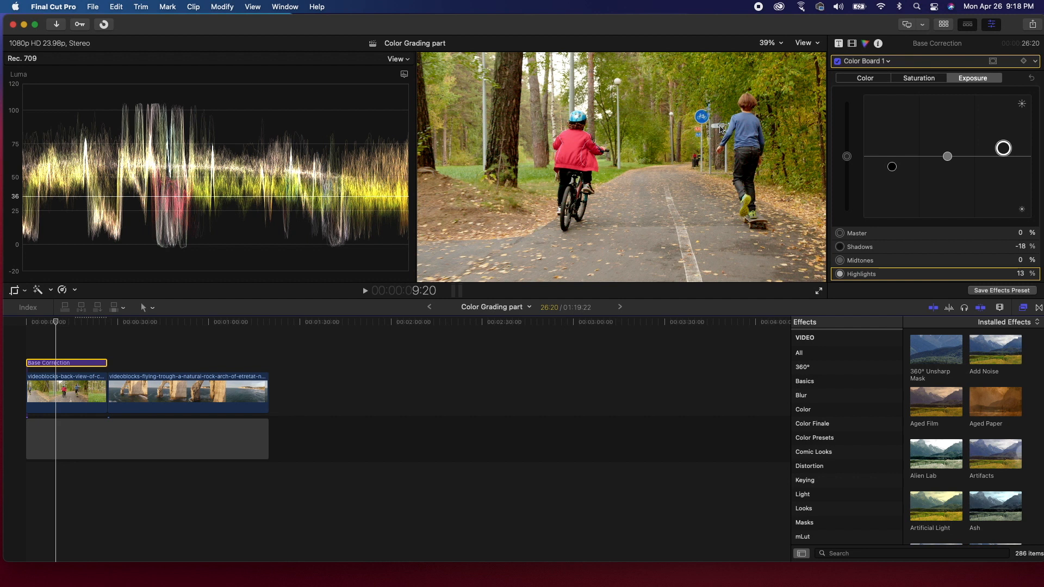
# Add a Color Wheels correction to the Base Correction title and slightly lower its temperature.
pyautogui.click(889, 62)
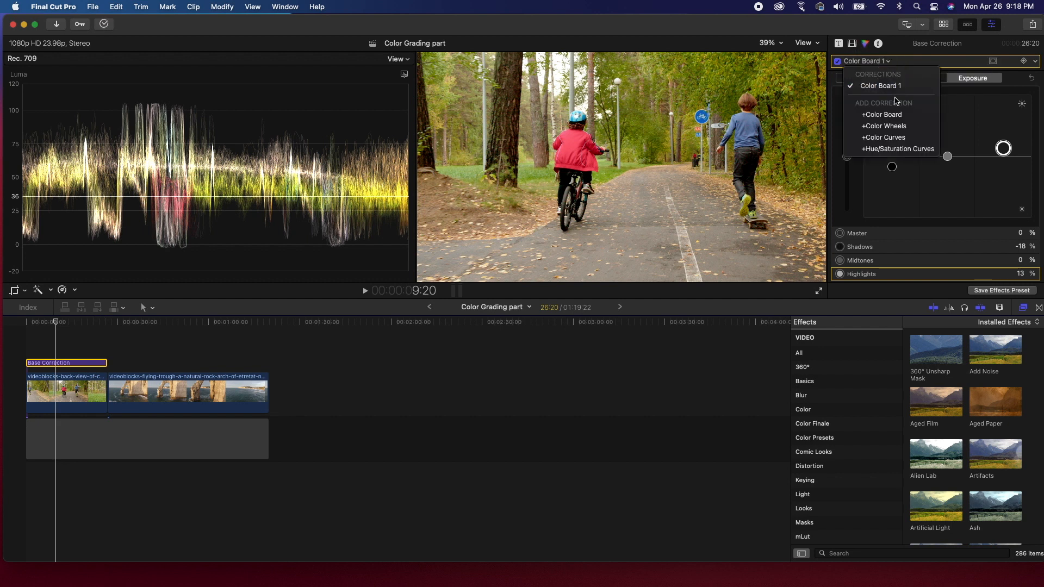
pyautogui.click(883, 126)
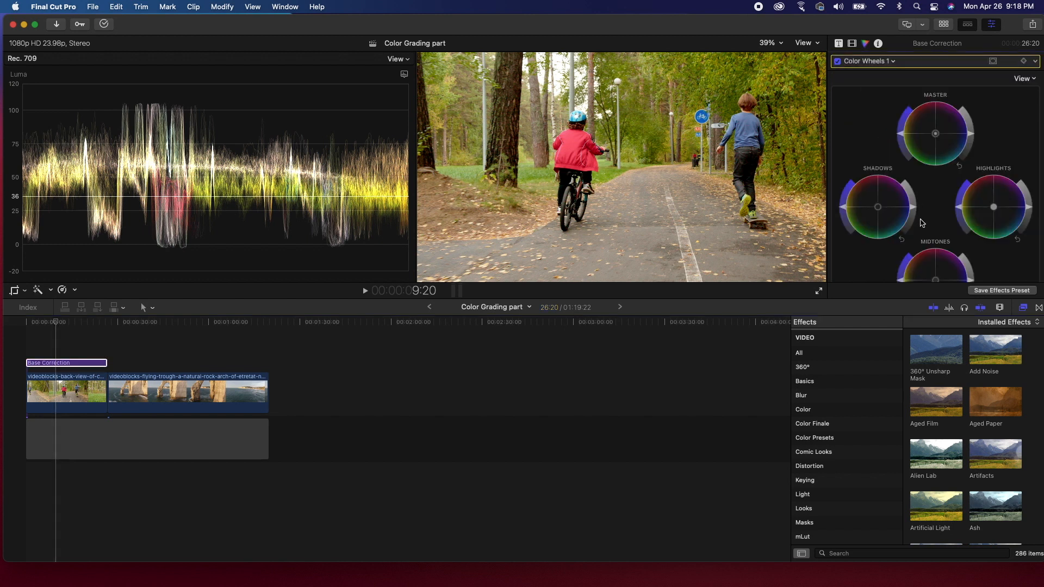
pyautogui.scroll(-5, 922, 223)
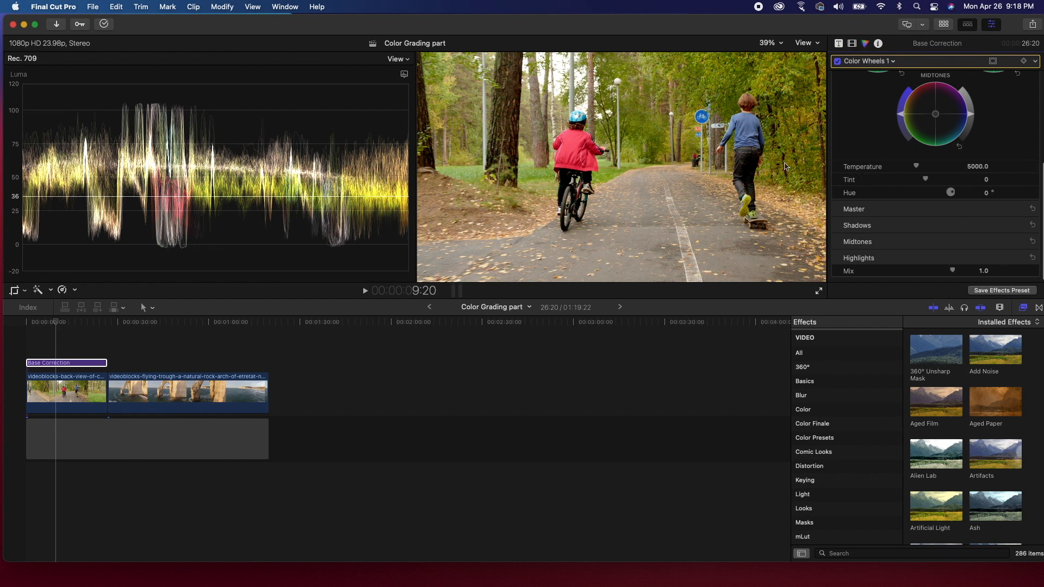
pyautogui.moveTo(918, 169); pyautogui.dragTo(910, 170)
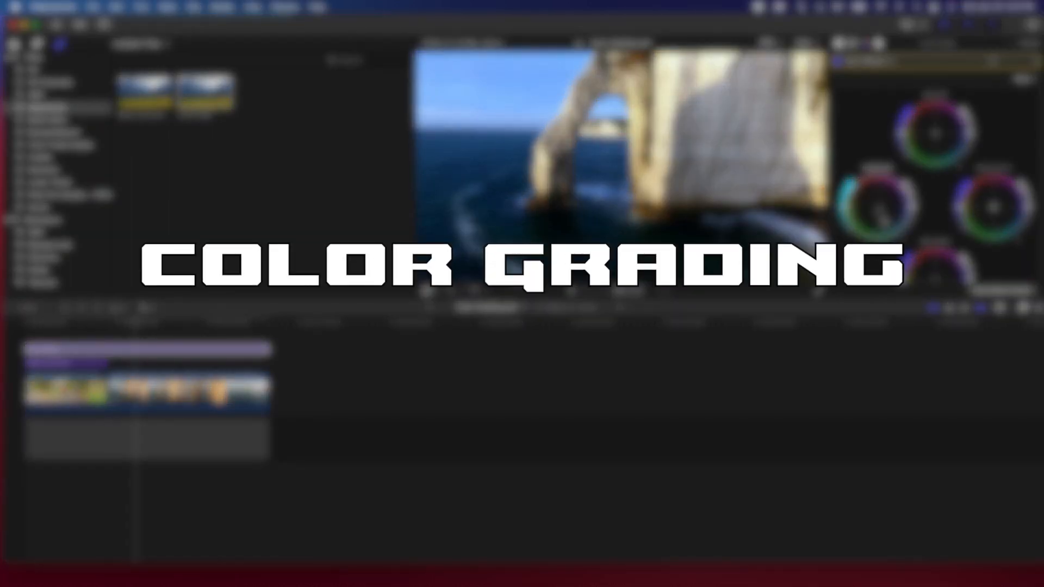
# On the Look Grade title's color wheels, tint the shadows toward teal and the highlights toward orange, checking the correction on and off.
pyautogui.moveTo(879, 212); pyautogui.dragTo(885, 221)
pyautogui.click(838, 62)
pyautogui.click(837, 61)
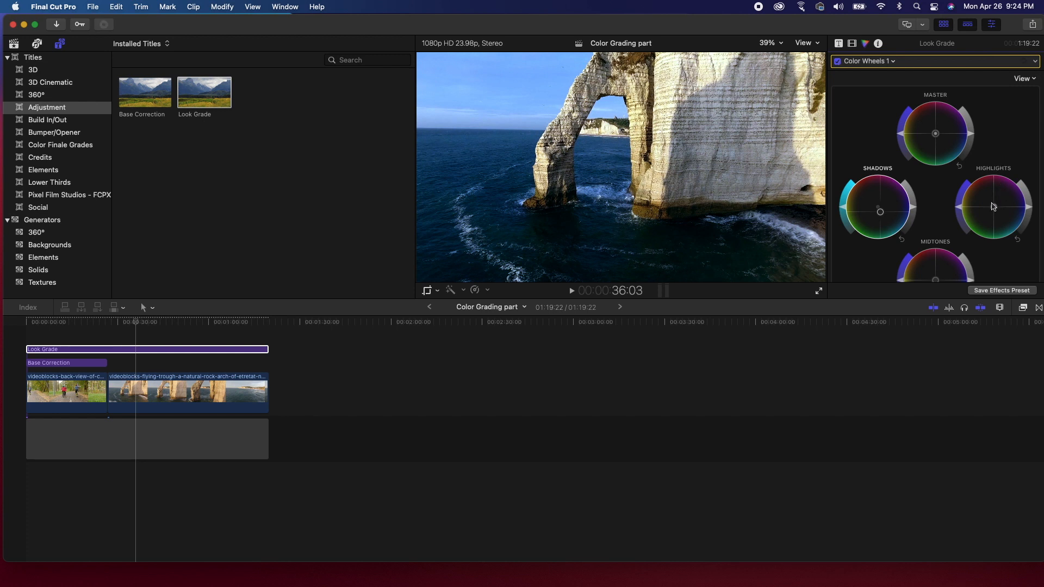
pyautogui.moveTo(995, 209); pyautogui.dragTo(990, 203)
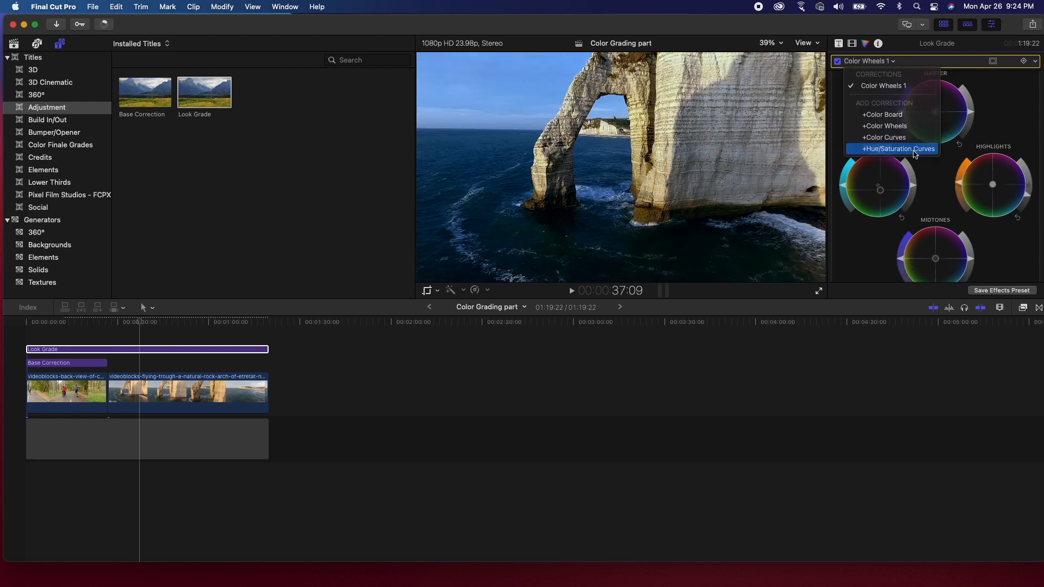
# Add Hue/Saturation Curves to the Look Grade title, sample the sky for Hue vs Hue, and shift the blues toward teal.
pyautogui.click(912, 149)
pyautogui.scroll(3, 894, 132)
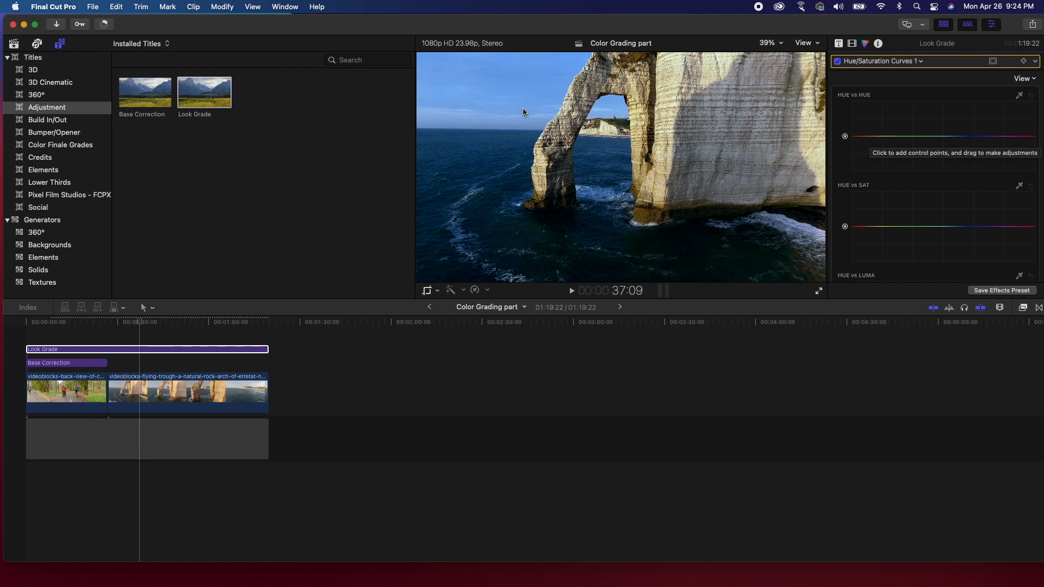
pyautogui.click(1020, 97)
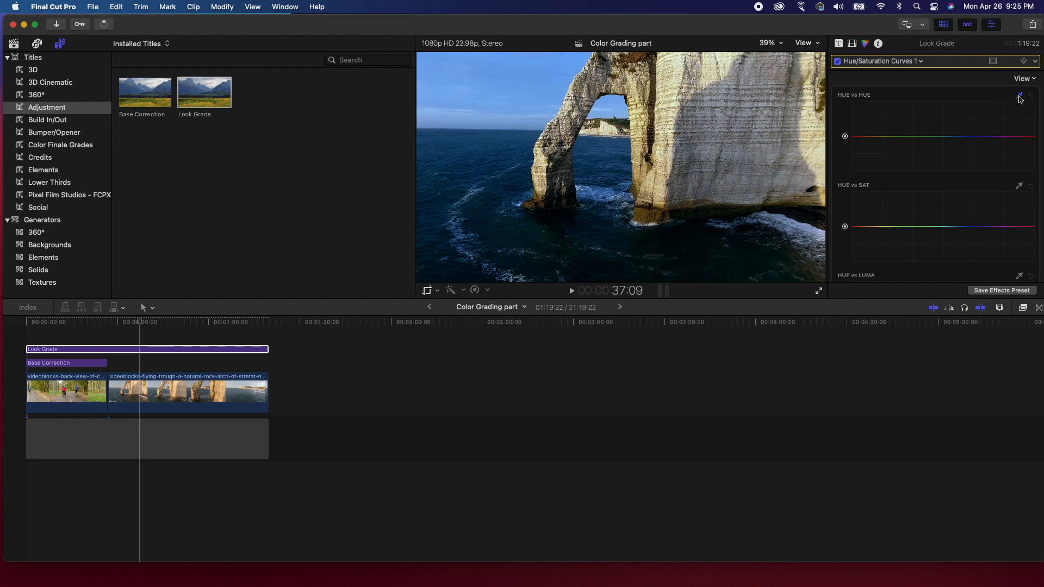
pyautogui.click(510, 90)
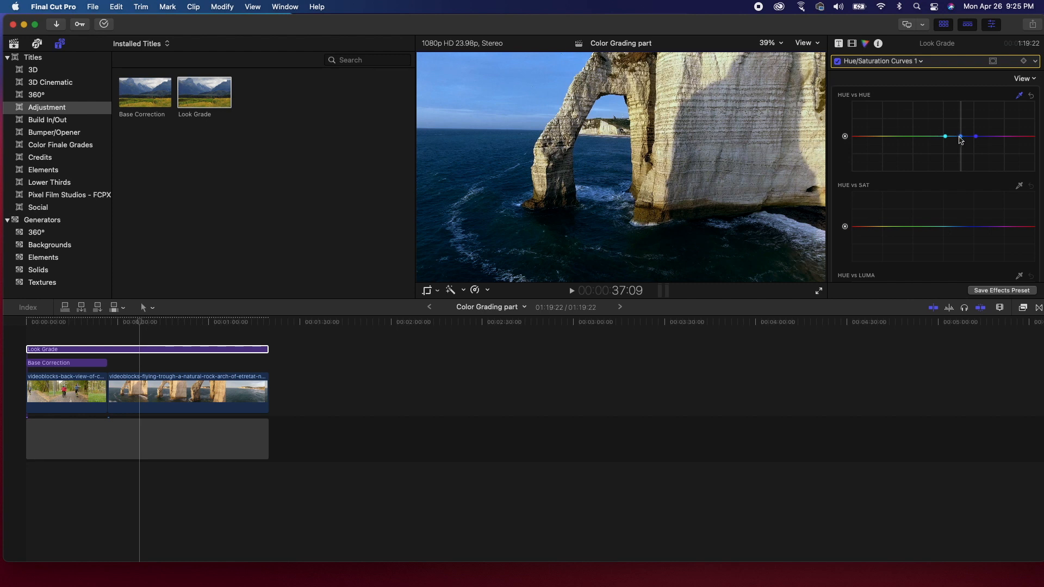
pyautogui.click(961, 137)
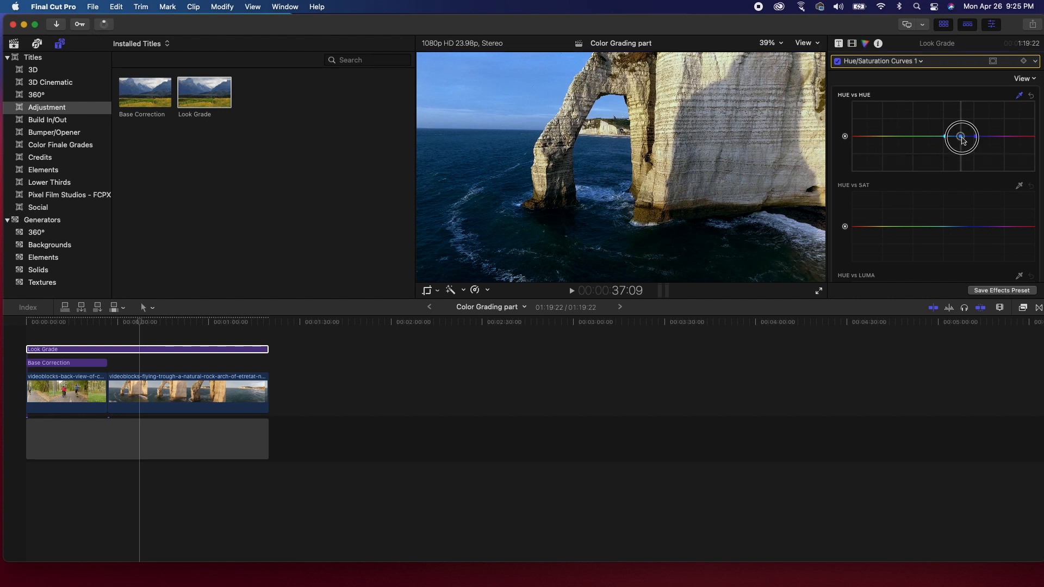
pyautogui.moveTo(962, 140); pyautogui.dragTo(957, 134)
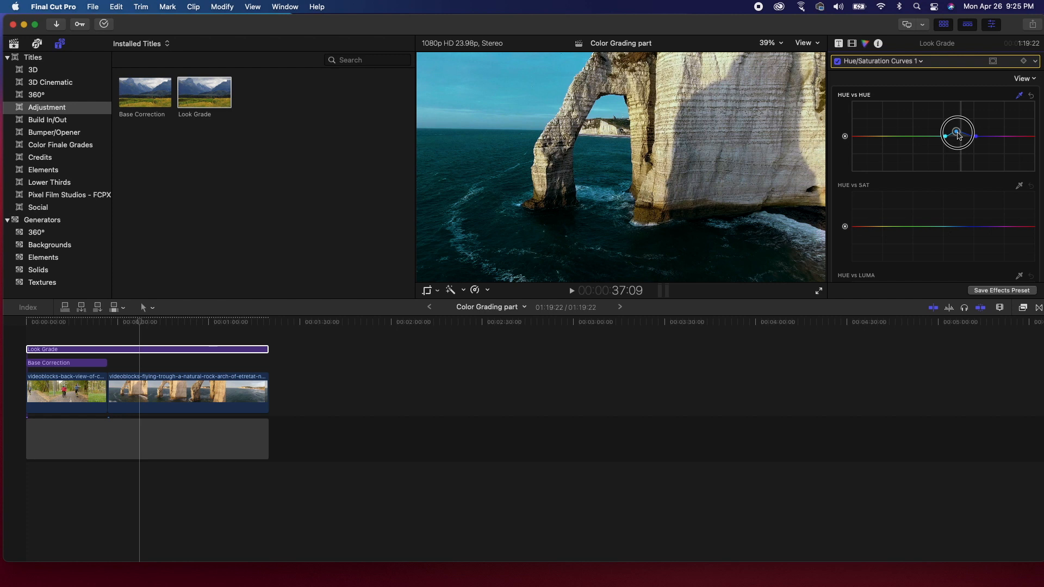
pyautogui.moveTo(958, 136); pyautogui.dragTo(956, 134)
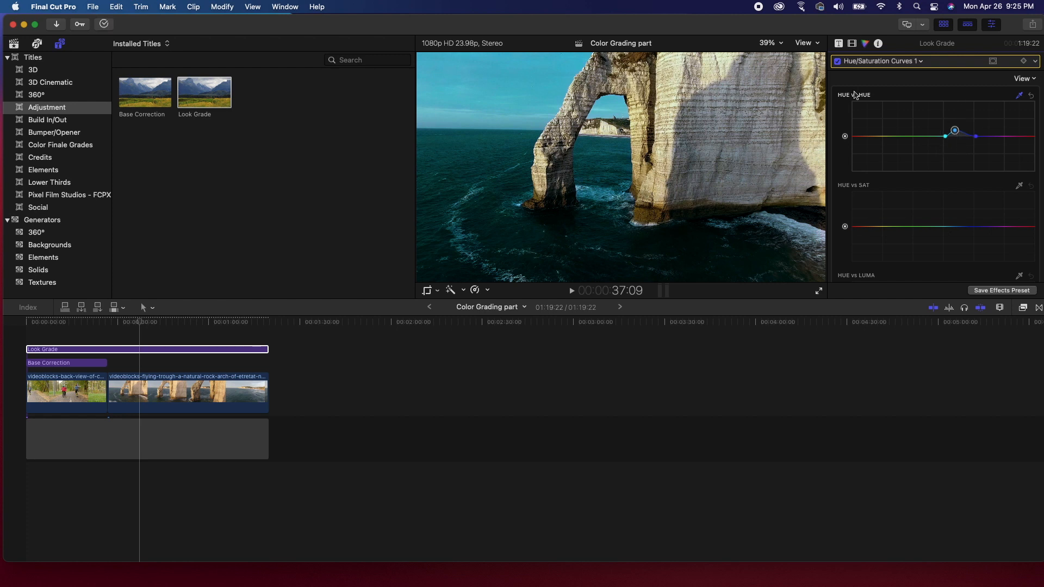
# Sample the cliff face for the Hue vs Hue curve and shift its yellow point slightly toward orange.
pyautogui.click(676, 97)
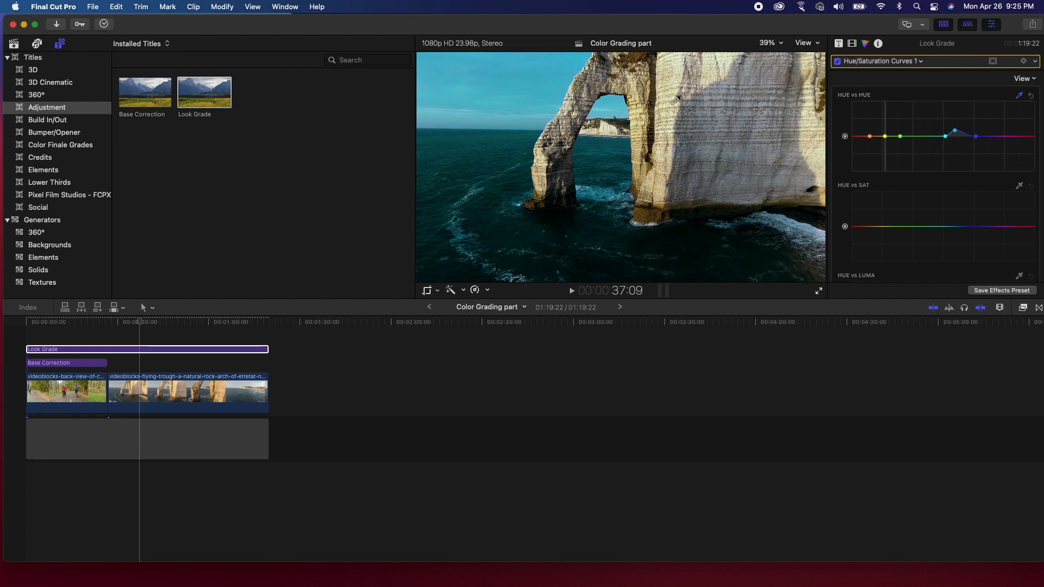
pyautogui.click(885, 137)
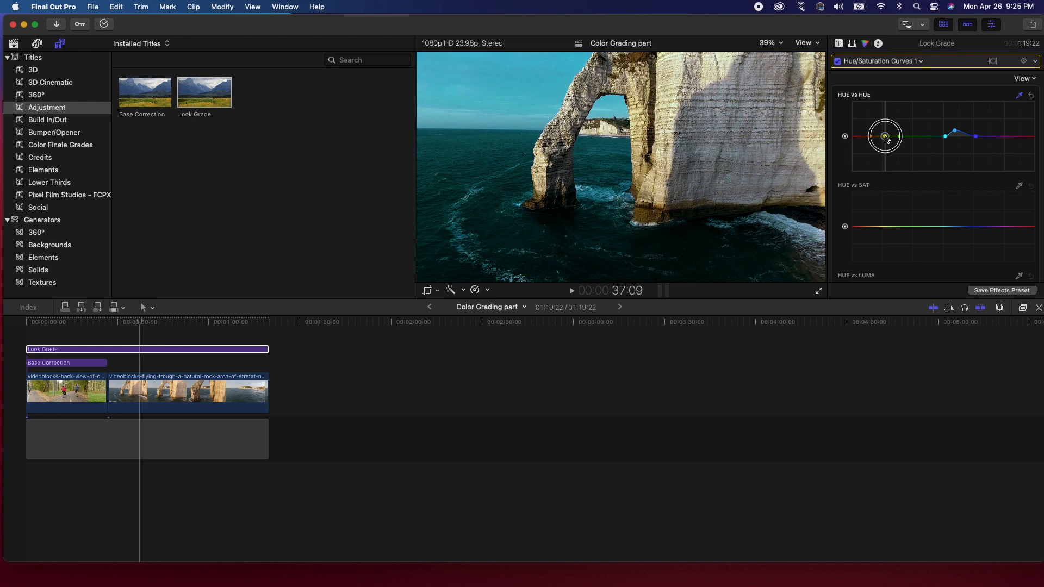
pyautogui.moveTo(885, 136); pyautogui.dragTo(878, 135)
# Lower the saturation of the blues in the Hue vs Sat curve.
pyautogui.scroll(-3, 965, 168)
pyautogui.click(961, 174)
pyautogui.moveTo(962, 177); pyautogui.dragTo(963, 189)
pyautogui.scroll(-5, 963, 189)
pyautogui.moveTo(116, 321); pyautogui.dragTo(72, 337)
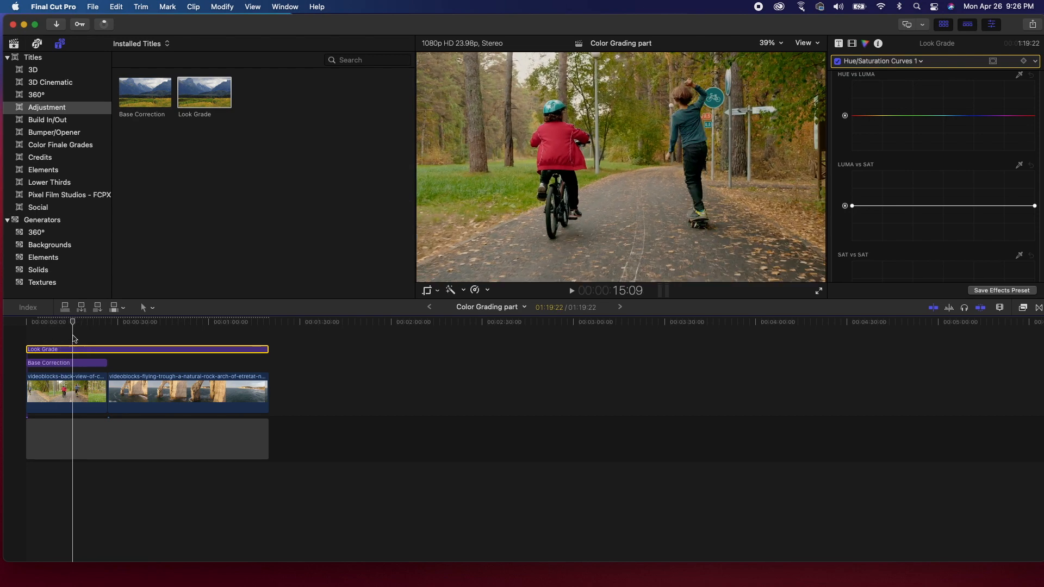
pyautogui.moveTo(268, 349); pyautogui.dragTo(74, 330)
pyautogui.press('super+z')
# With the Look Grade title selected, sample the grass in the park clip and lower its saturation in the Hue vs Sat curve.
pyautogui.click(75, 349)
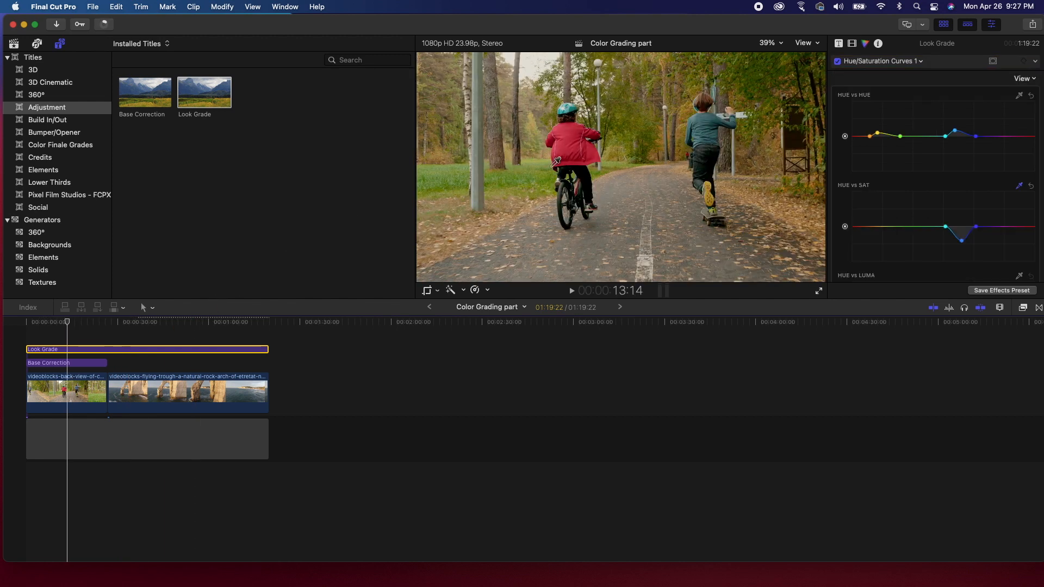
pyautogui.click(500, 175)
pyautogui.moveTo(892, 229); pyautogui.dragTo(886, 255)
# Sample the grass for the Hue vs Luma curve, darken it slightly, and review the grade on both clips.
pyautogui.scroll(-4, 886, 255)
pyautogui.click(1018, 179)
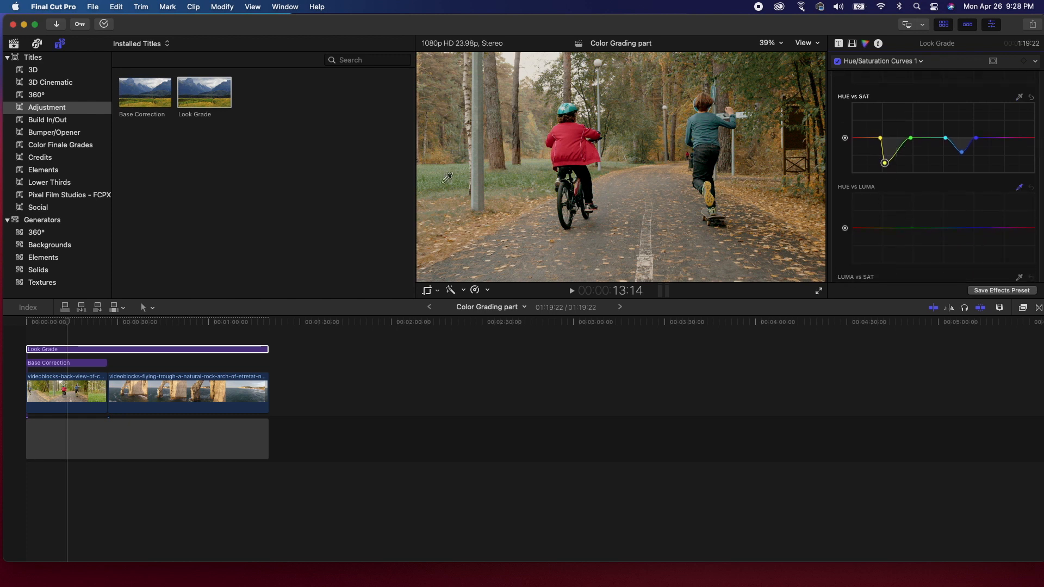
pyautogui.click(442, 183)
pyautogui.moveTo(898, 230); pyautogui.dragTo(897, 242)
pyautogui.moveTo(143, 325); pyautogui.dragTo(74, 328)
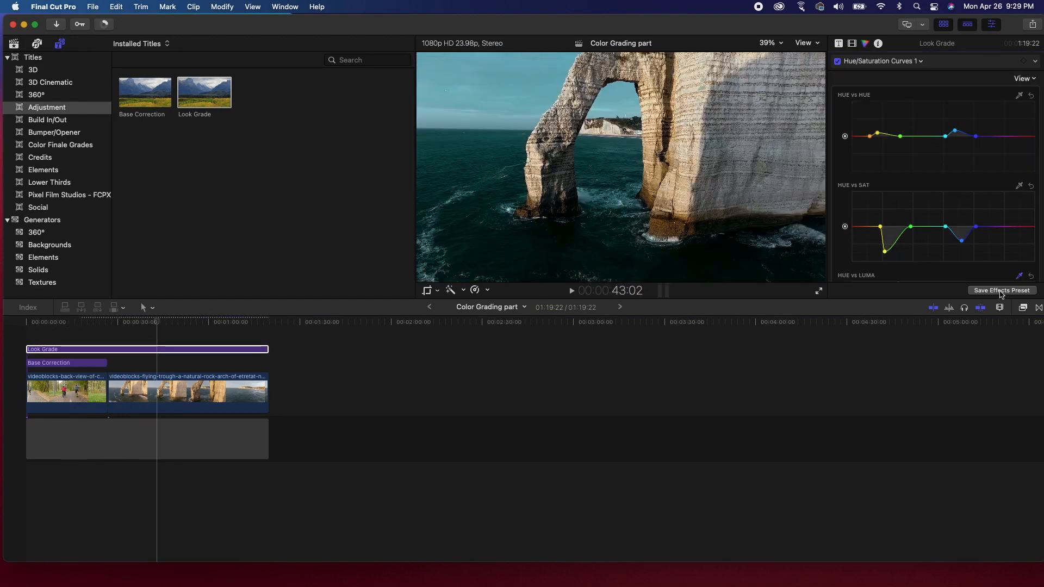
# Save the Look Grade title's Color Wheels and Hue/Saturation Curves as an effects preset named Sample Preset in the Color Presets category.
pyautogui.click(1001, 290)
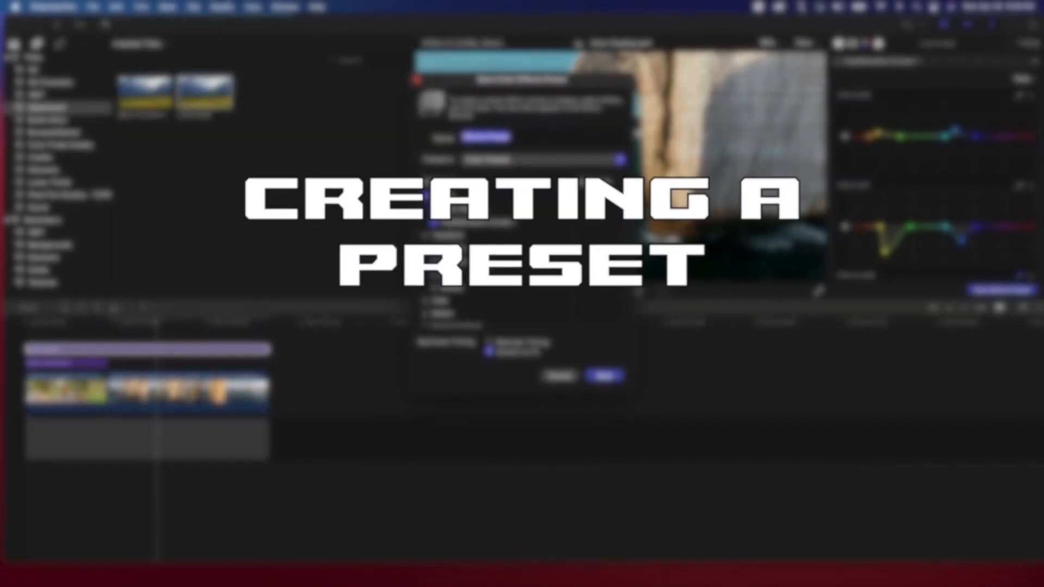
pyautogui.scroll(-3, 481, 264)
pyautogui.scroll(3, 484, 265)
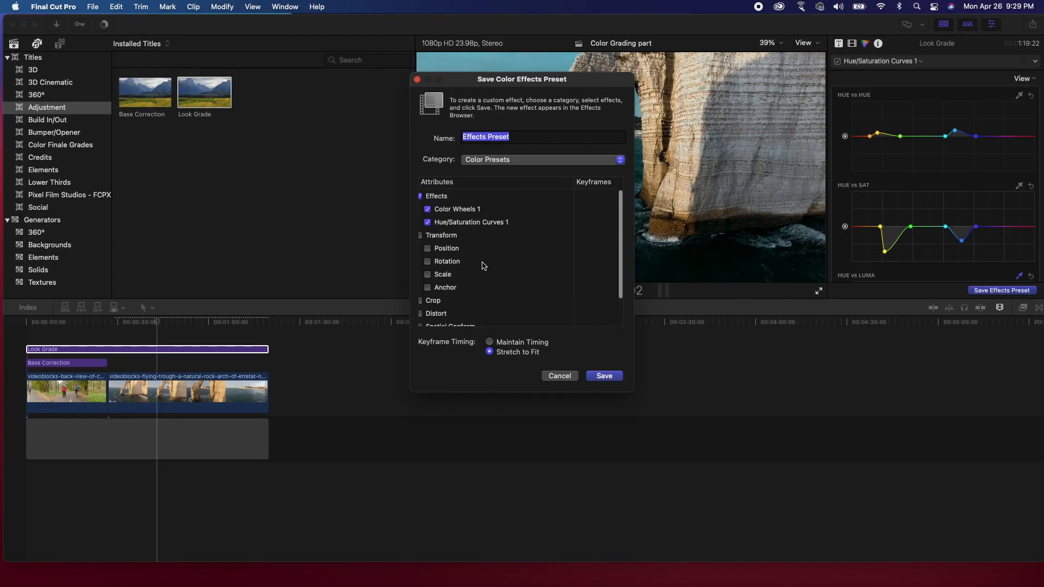
pyautogui.scroll(-2, 484, 265)
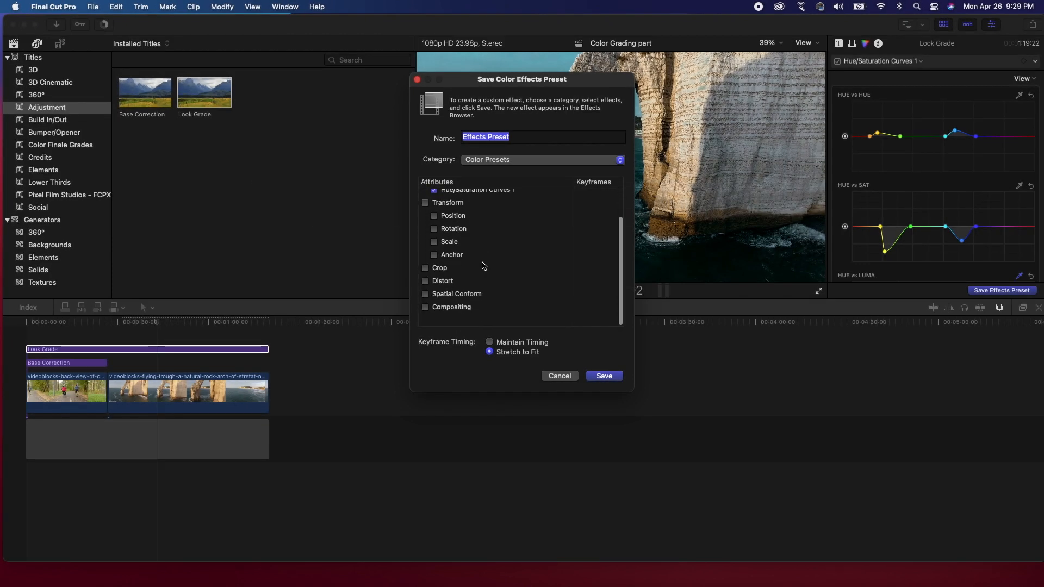
pyautogui.click(618, 161)
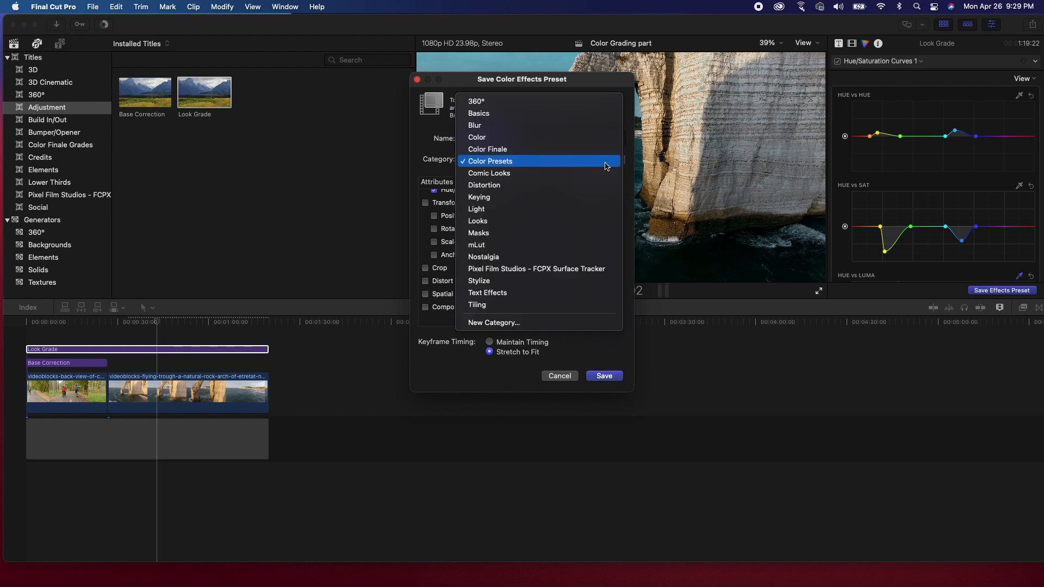
pyautogui.click(571, 165)
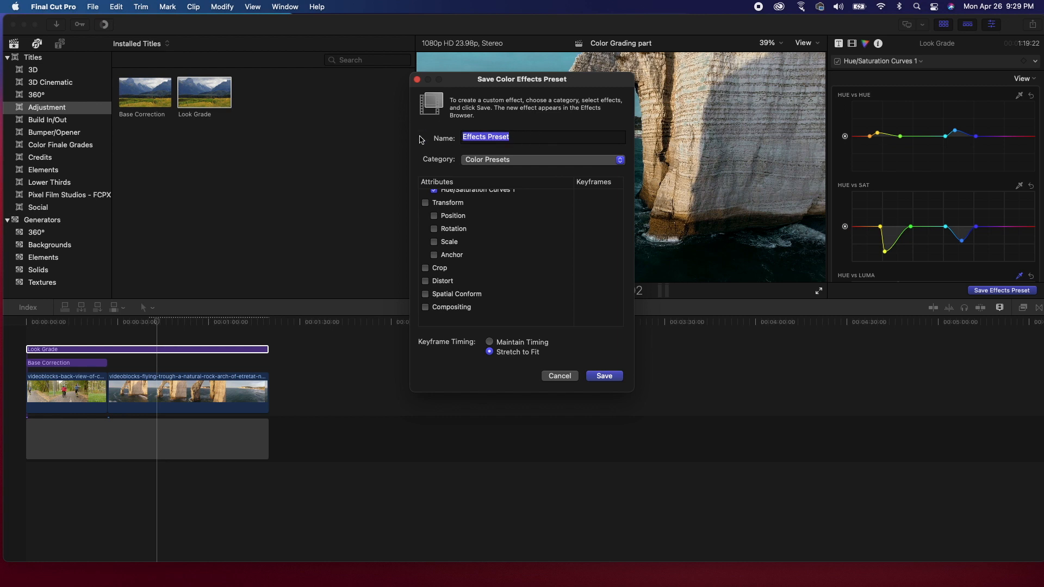
pyautogui.write('Sample P')
pyautogui.click(604, 376)
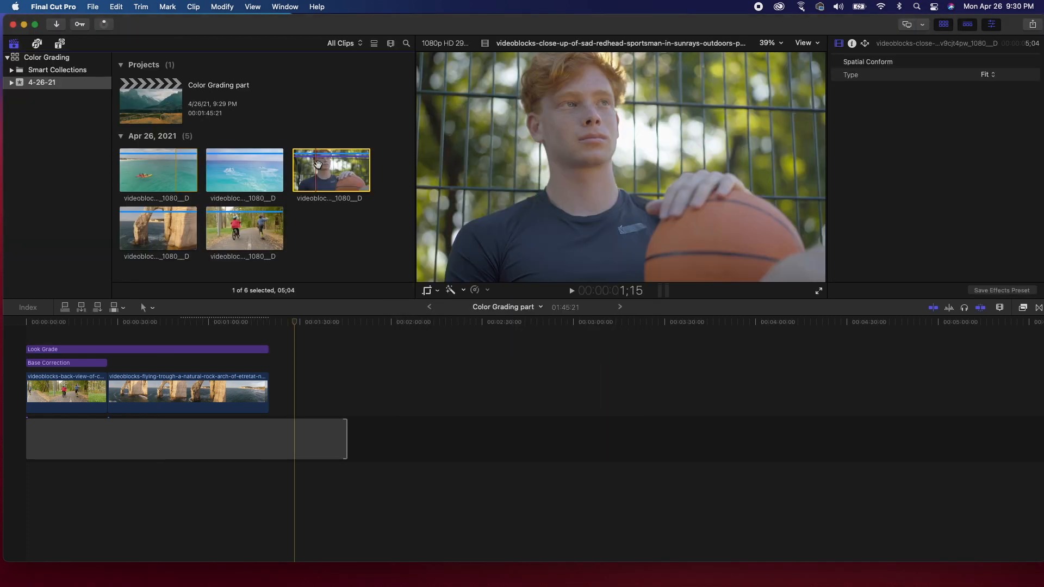
# Add the basketball player clip to the timeline after the graded clips, leaving a gap, and park the playhead on it.
pyautogui.moveTo(318, 164); pyautogui.dragTo(295, 378)
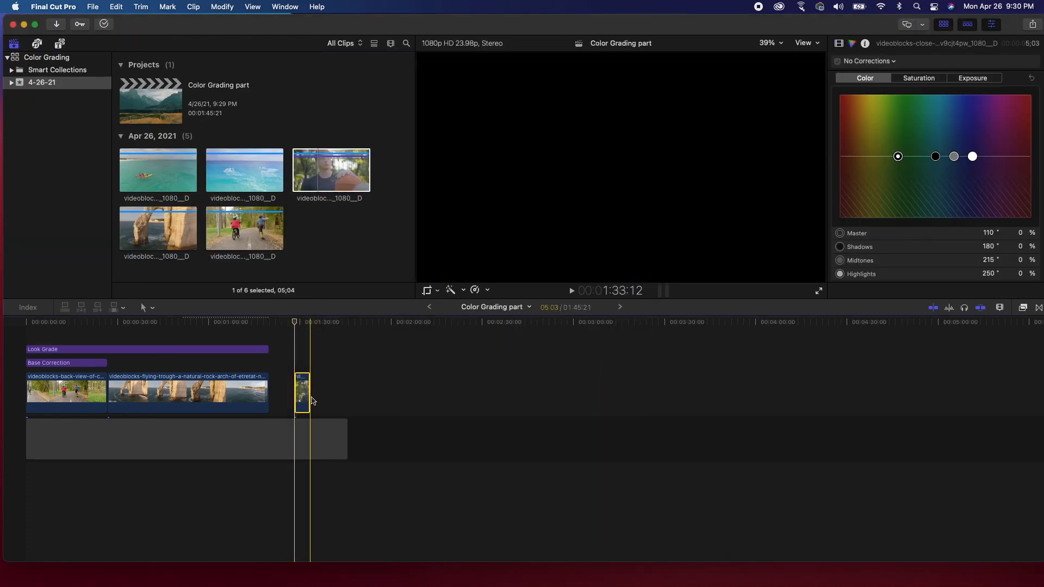
pyautogui.click(299, 321)
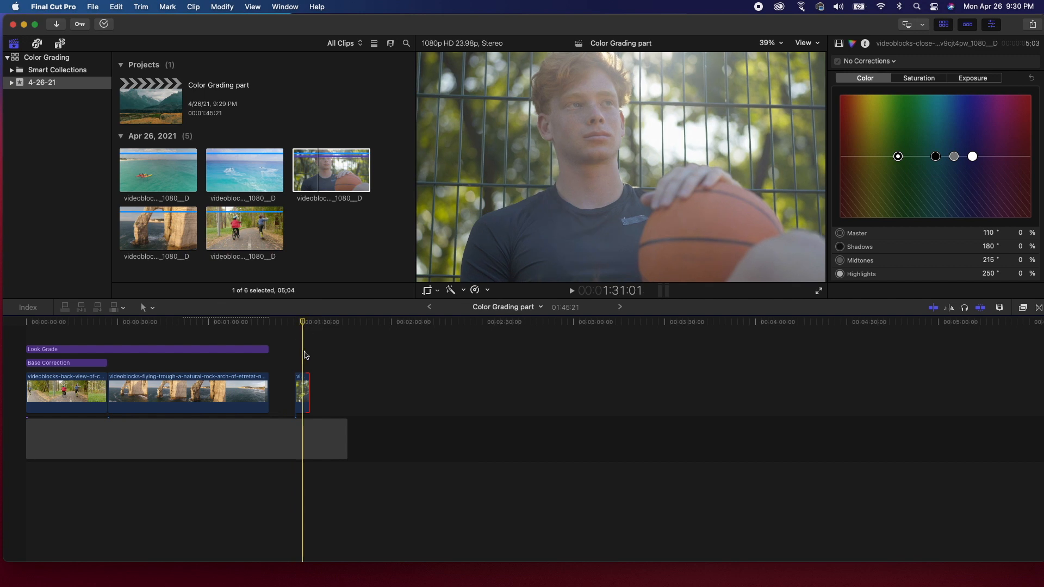
# Search all video effects for "sam" and apply Sample Preset to the basketball player clip.
pyautogui.click(1023, 308)
pyautogui.scroll(5, 836, 445)
pyautogui.click(801, 366)
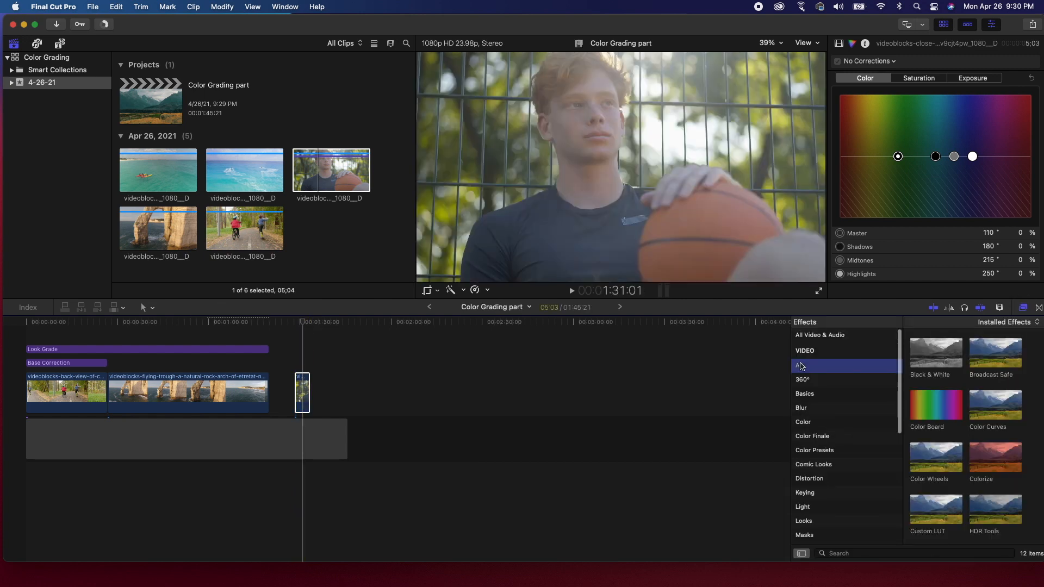
pyautogui.click(859, 553)
pyautogui.write('sa')
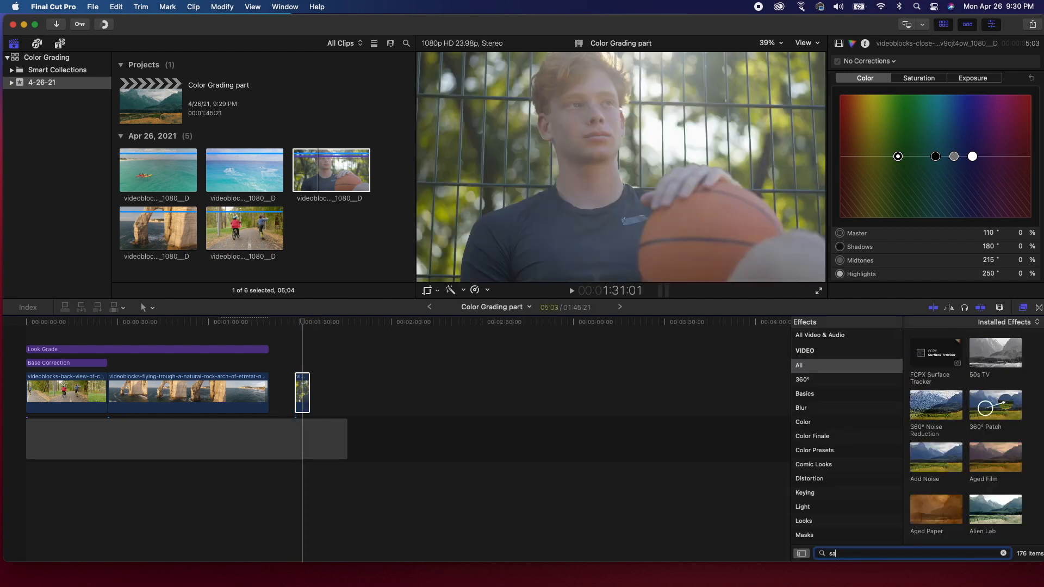
pyautogui.write('m')
pyautogui.moveTo(936, 353); pyautogui.dragTo(306, 403)
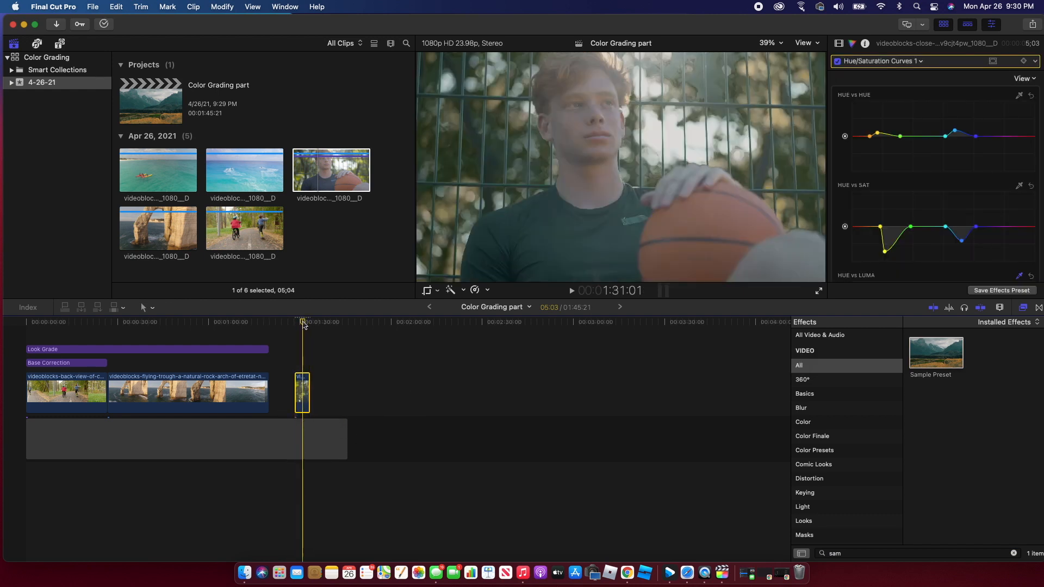
# Review the applied preset at a frame inside the basketball player clip, leaving that clip selected.
pyautogui.click(304, 322)
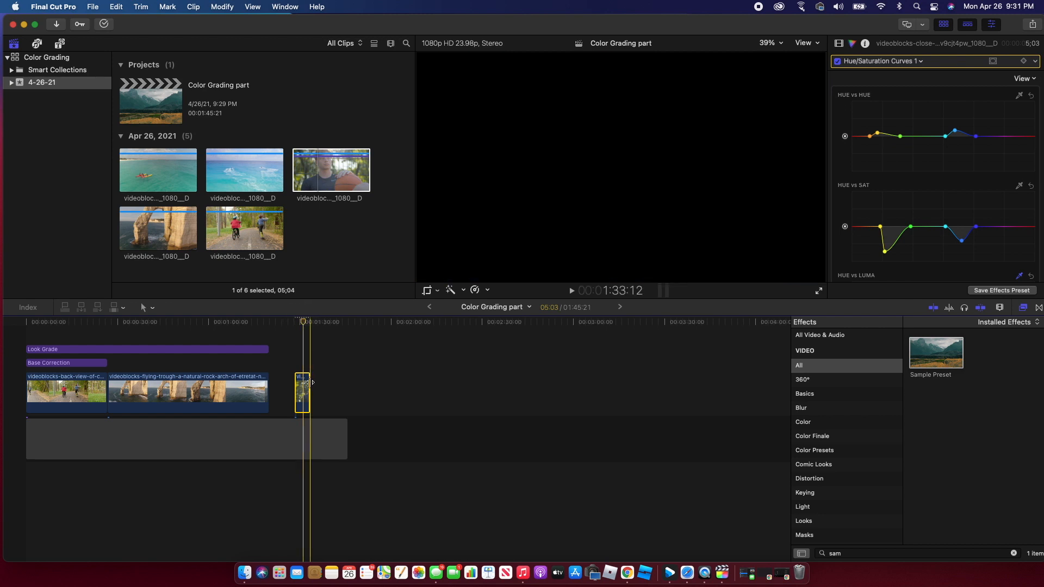
pyautogui.click(309, 393)
pyautogui.click(303, 322)
pyautogui.click(302, 322)
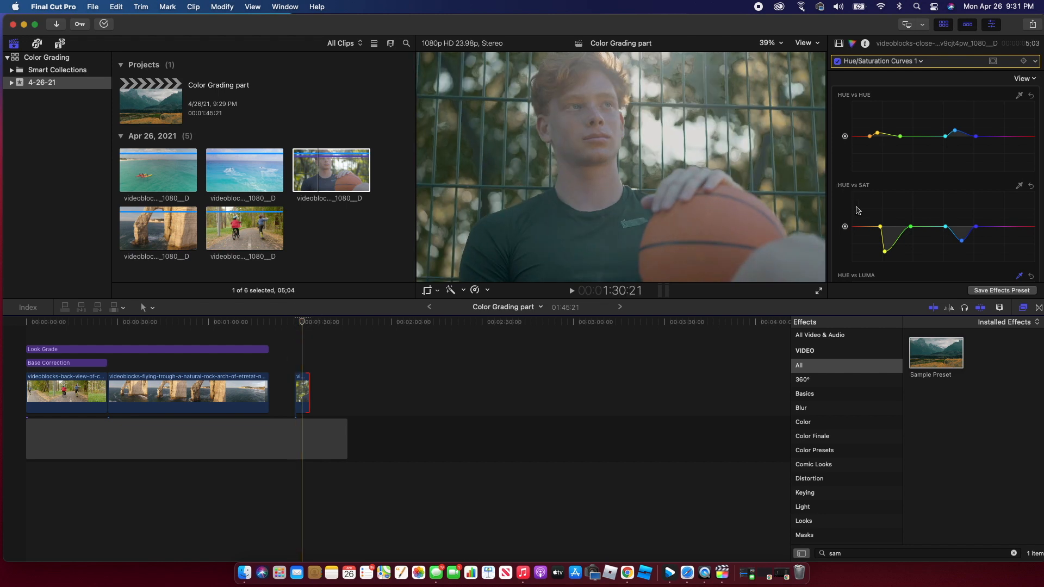
pyautogui.click(302, 393)
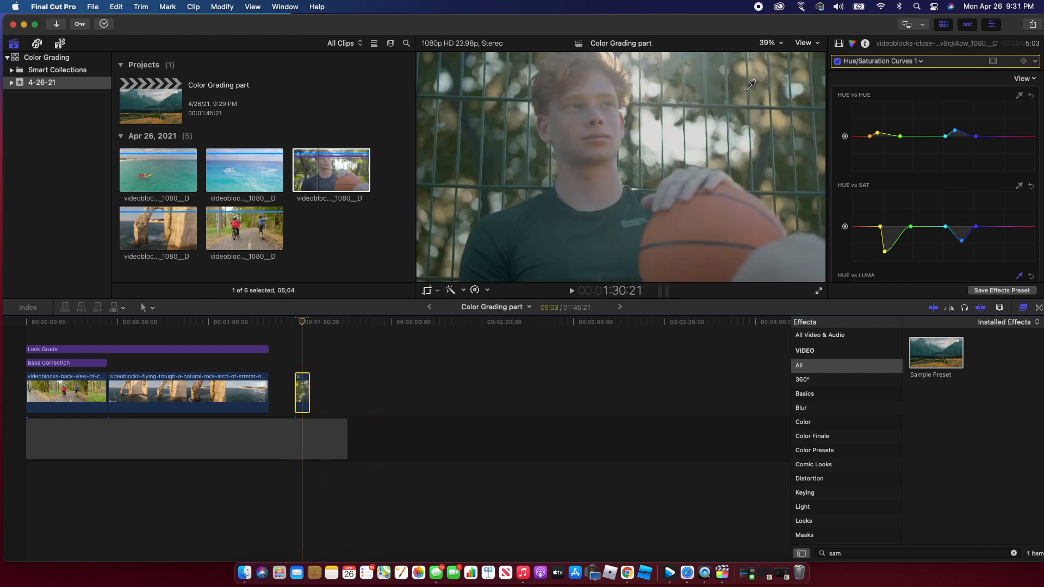